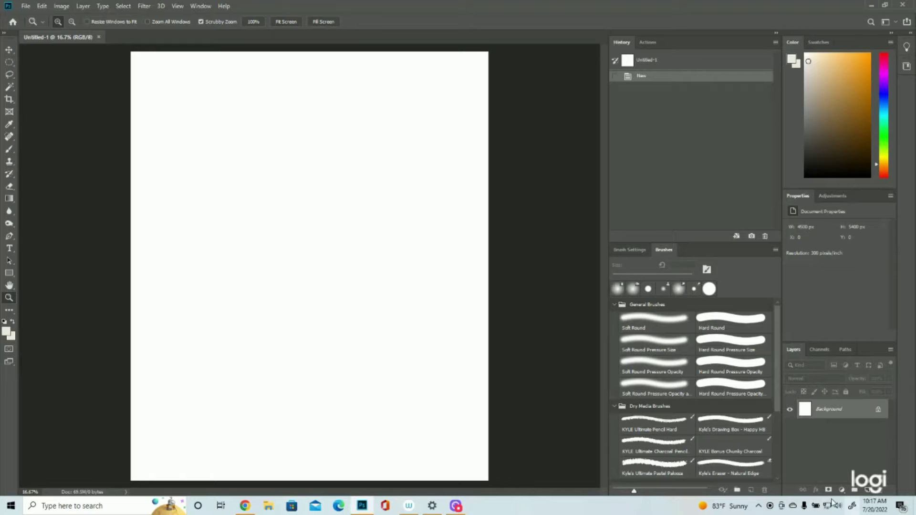
Add a new layer above the Background and fill it with black.
{"action": "left_click", "coordinate": [868, 491]}
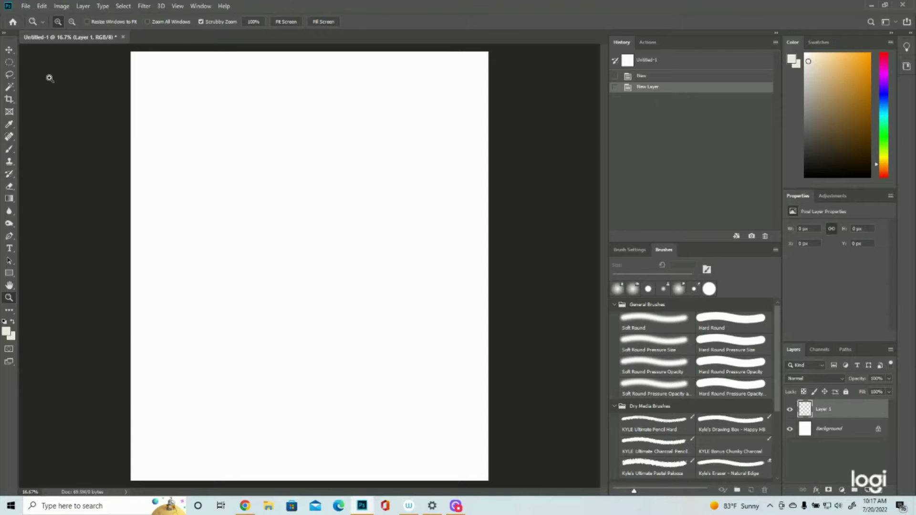
{"action": "left_click", "coordinate": [42, 6]}
{"action": "left_click", "coordinate": [47, 156]}
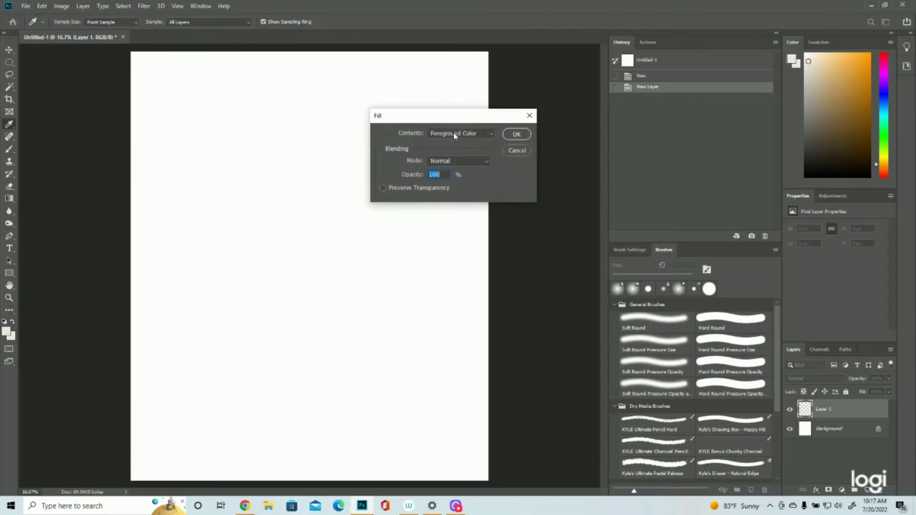
{"action": "left_click", "coordinate": [459, 133]}
{"action": "left_click", "coordinate": [447, 207]}
{"action": "left_click", "coordinate": [514, 133]}
{"action": "key", "text": "z"}
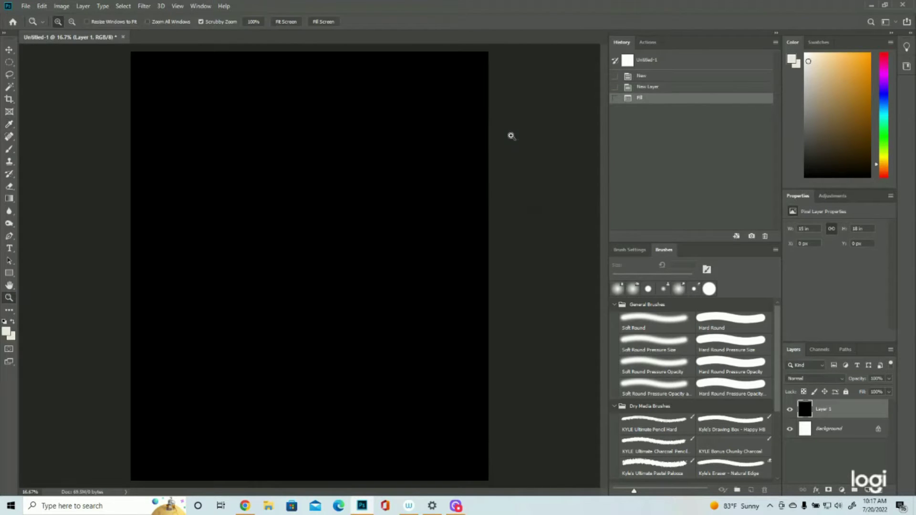
Add another layer for the sketch and set the foreground colour to bright magenta, fe02e3.
{"action": "left_click", "coordinate": [867, 494]}
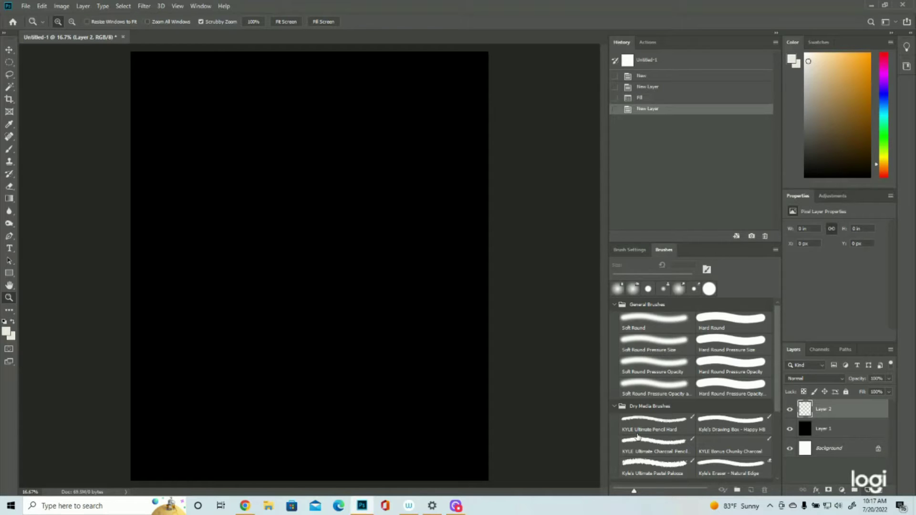
{"action": "key", "text": "i"}
{"action": "left_click", "coordinate": [5, 333]}
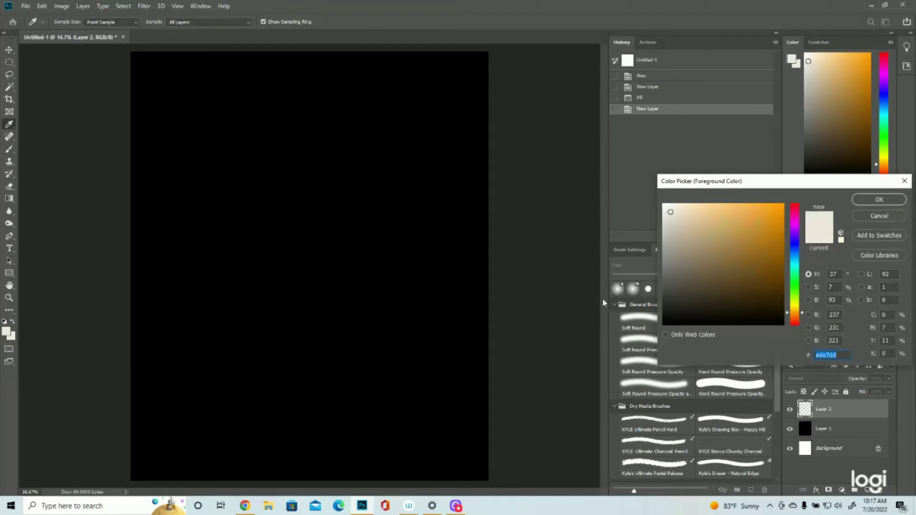
{"action": "left_click", "coordinate": [795, 222]}
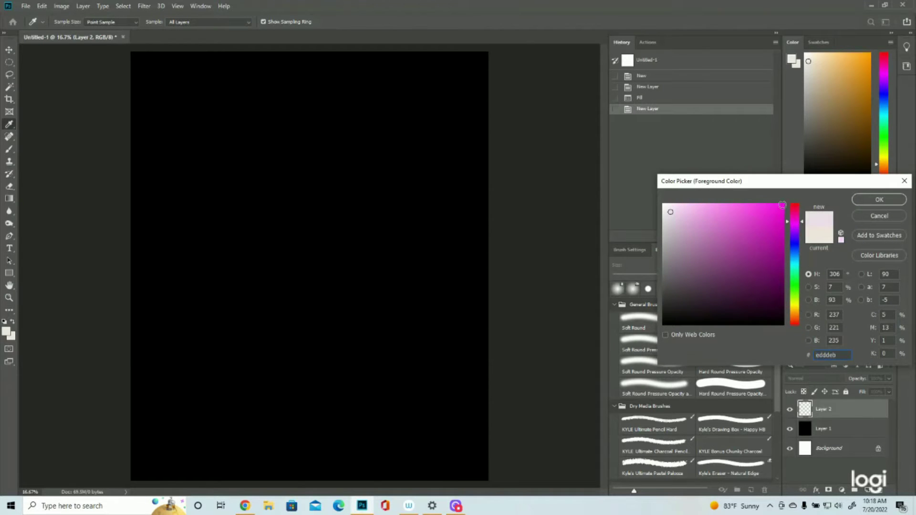
{"action": "left_click", "coordinate": [783, 204]}
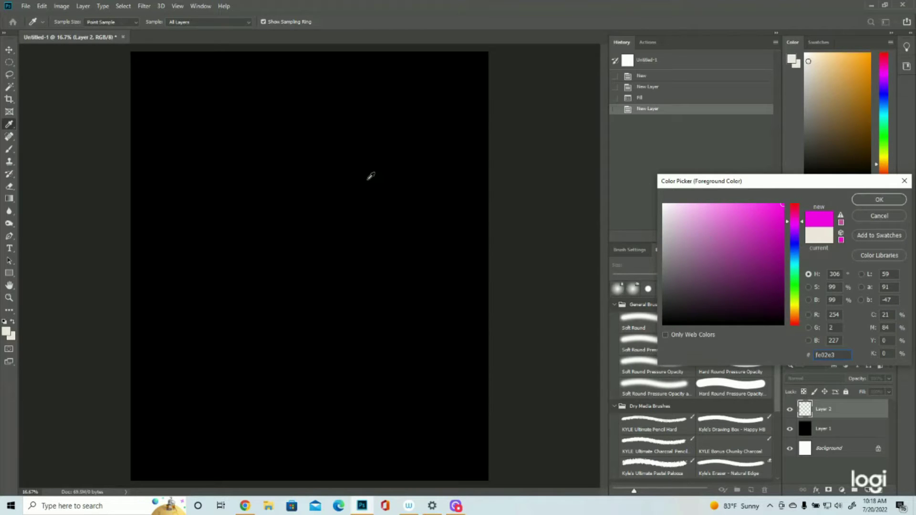
{"action": "left_click", "coordinate": [879, 200]}
{"action": "key", "text": "z"}
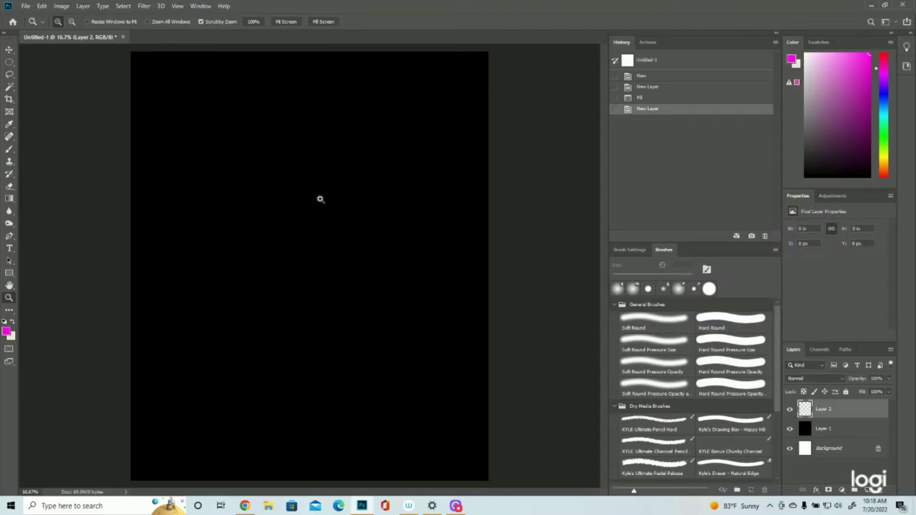
Sketch two upright oval eyes side by side in magenta with the 15 px Hard Round brush.
{"action": "left_click", "coordinate": [9, 149]}
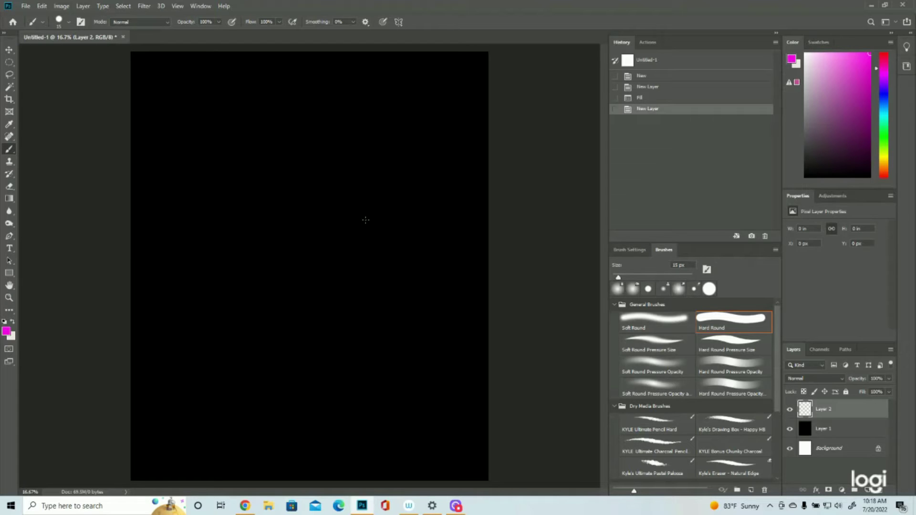
{"action": "left_click", "coordinate": [364, 220]}
{"action": "left_click_drag", "start_coordinate": [363, 218], "coordinate": [376, 195]}
{"action": "mouse_move", "coordinate": [375, 195]}
{"action": "left_mouse_down"}
{"action": "mouse_move", "coordinate": [386, 199]}
{"action": "mouse_move", "coordinate": [389, 218]}
{"action": "left_mouse_up"}
{"action": "mouse_move", "coordinate": [389, 218]}
{"action": "left_mouse_down"}
{"action": "mouse_move", "coordinate": [382, 232]}
{"action": "mouse_move", "coordinate": [364, 218]}
{"action": "left_mouse_up"}
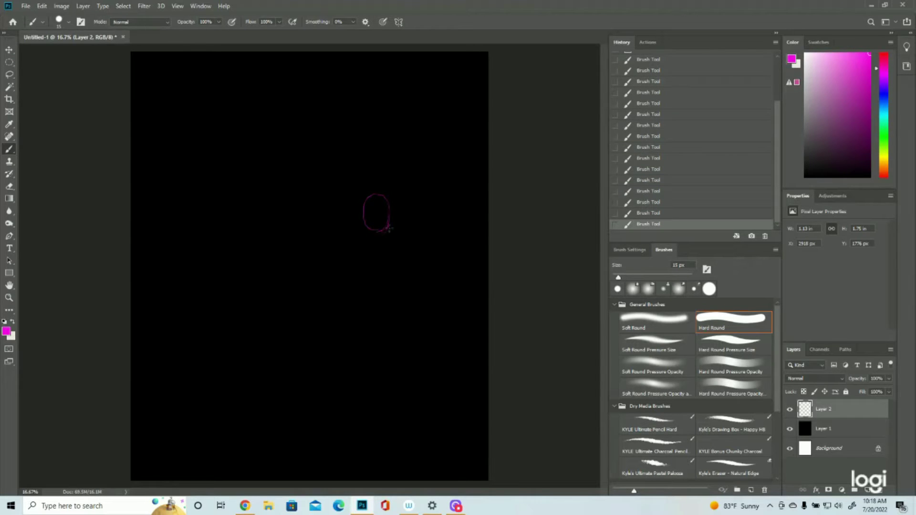
{"action": "key", "text": "e"}
{"action": "mouse_move", "coordinate": [385, 235]}
{"action": "left_mouse_down"}
{"action": "mouse_move", "coordinate": [365, 235]}
{"action": "mouse_move", "coordinate": [371, 192]}
{"action": "left_mouse_up"}
{"action": "key", "text": "b"}
{"action": "mouse_move", "coordinate": [371, 192]}
{"action": "left_mouse_down"}
{"action": "mouse_move", "coordinate": [388, 195]}
{"action": "mouse_move", "coordinate": [391, 213]}
{"action": "mouse_move", "coordinate": [391, 205]}
{"action": "left_mouse_up"}
{"action": "mouse_move", "coordinate": [391, 208]}
{"action": "left_mouse_down"}
{"action": "mouse_move", "coordinate": [380, 191]}
{"action": "mouse_move", "coordinate": [365, 200]}
{"action": "left_mouse_up"}
{"action": "left_click_drag", "start_coordinate": [366, 199], "coordinate": [363, 213]}
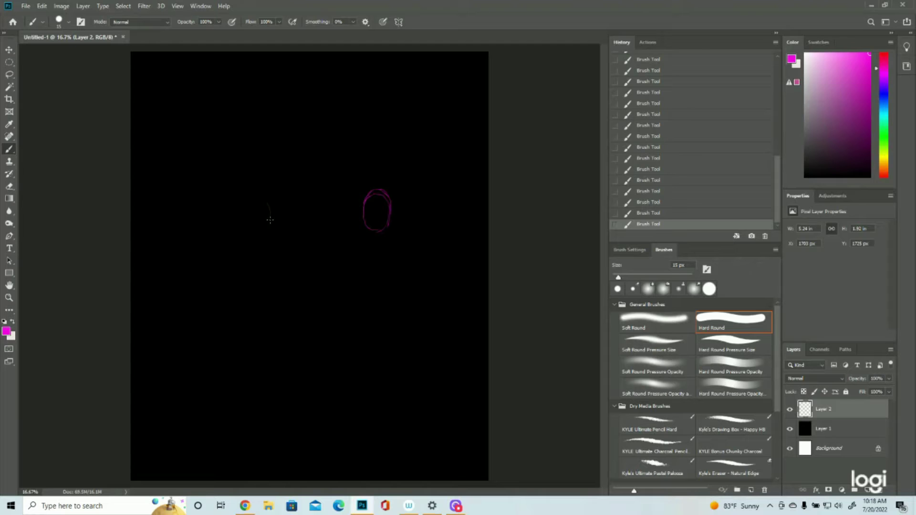
{"action": "left_click_drag", "start_coordinate": [270, 217], "coordinate": [264, 231]}
{"action": "mouse_move", "coordinate": [254, 231]}
{"action": "left_mouse_down"}
{"action": "mouse_move", "coordinate": [245, 212]}
{"action": "mouse_move", "coordinate": [254, 196]}
{"action": "left_mouse_up"}
Sketch the curved muzzle sides below the inner corners of the eyes and a rounded nose with nostrils between them.
{"action": "left_click_drag", "start_coordinate": [355, 221], "coordinate": [382, 280]}
{"action": "left_click_drag", "start_coordinate": [279, 220], "coordinate": [259, 266]}
{"action": "mouse_move", "coordinate": [313, 280]}
{"action": "left_mouse_down"}
{"action": "mouse_move", "coordinate": [309, 293]}
{"action": "mouse_move", "coordinate": [298, 285]}
{"action": "mouse_move", "coordinate": [310, 269]}
{"action": "mouse_move", "coordinate": [347, 288]}
{"action": "mouse_move", "coordinate": [333, 291]}
{"action": "left_mouse_up"}
{"action": "mouse_move", "coordinate": [328, 287]}
{"action": "left_mouse_down"}
{"action": "mouse_move", "coordinate": [327, 304]}
{"action": "mouse_move", "coordinate": [309, 298]}
{"action": "mouse_move", "coordinate": [324, 304]}
{"action": "left_mouse_up"}
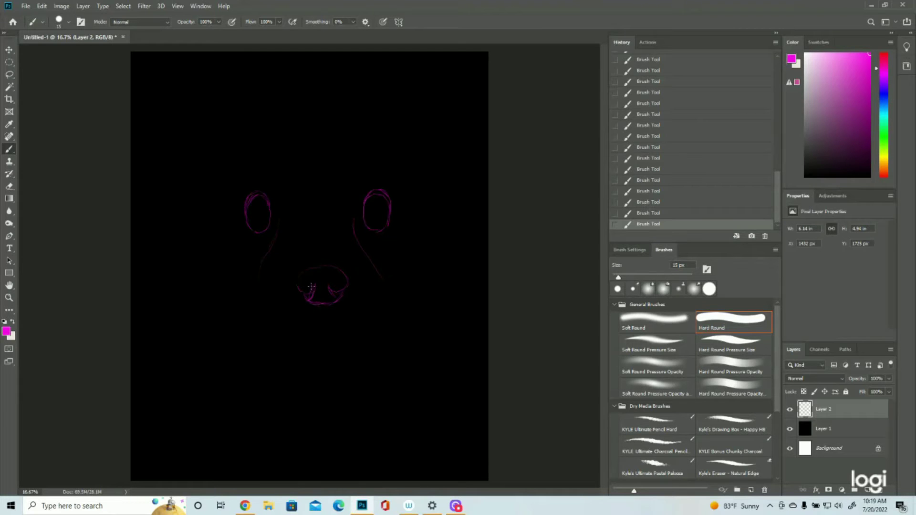
Sketch the mouth line under the nose, joining the muzzle sides, and a curved chin below it.
{"action": "mouse_move", "coordinate": [322, 306]}
{"action": "left_mouse_down"}
{"action": "mouse_move", "coordinate": [320, 325]}
{"action": "mouse_move", "coordinate": [318, 296]}
{"action": "mouse_move", "coordinate": [321, 327]}
{"action": "mouse_move", "coordinate": [300, 328]}
{"action": "left_mouse_up"}
{"action": "left_click_drag", "start_coordinate": [302, 331], "coordinate": [273, 329]}
{"action": "left_click_drag", "start_coordinate": [376, 326], "coordinate": [386, 308]}
{"action": "left_click_drag", "start_coordinate": [318, 352], "coordinate": [355, 344]}
Sketch the head outline around the face with full rounded cheeks, a domed crown and two small ears.
{"action": "mouse_move", "coordinate": [417, 193]}
{"action": "left_mouse_down"}
{"action": "mouse_move", "coordinate": [439, 240]}
{"action": "mouse_move", "coordinate": [428, 229]}
{"action": "mouse_move", "coordinate": [429, 247]}
{"action": "mouse_move", "coordinate": [444, 260]}
{"action": "mouse_move", "coordinate": [434, 236]}
{"action": "mouse_move", "coordinate": [440, 282]}
{"action": "mouse_move", "coordinate": [406, 293]}
{"action": "mouse_move", "coordinate": [438, 283]}
{"action": "mouse_move", "coordinate": [441, 273]}
{"action": "mouse_move", "coordinate": [433, 297]}
{"action": "mouse_move", "coordinate": [439, 282]}
{"action": "mouse_move", "coordinate": [407, 318]}
{"action": "mouse_move", "coordinate": [424, 306]}
{"action": "mouse_move", "coordinate": [383, 335]}
{"action": "left_mouse_up"}
{"action": "mouse_move", "coordinate": [208, 196]}
{"action": "left_mouse_down"}
{"action": "mouse_move", "coordinate": [201, 285]}
{"action": "mouse_move", "coordinate": [197, 270]}
{"action": "mouse_move", "coordinate": [214, 313]}
{"action": "mouse_move", "coordinate": [268, 340]}
{"action": "left_mouse_up"}
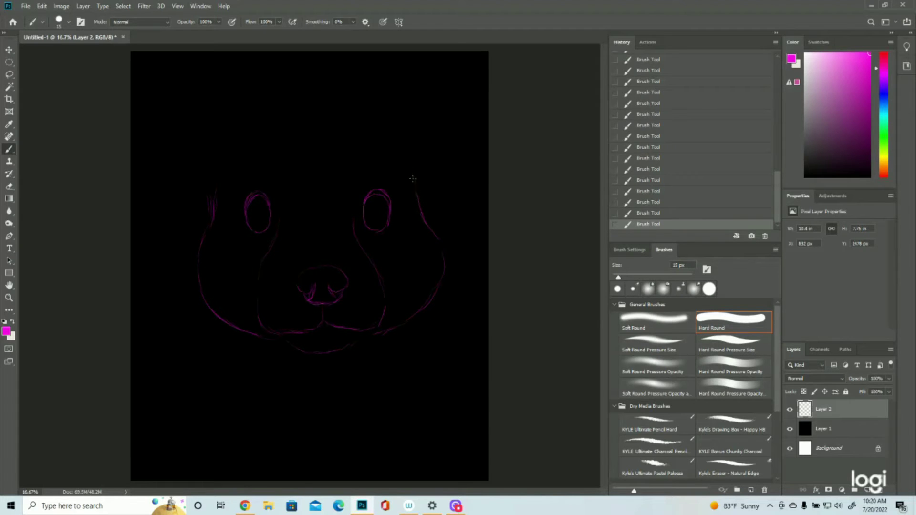
{"action": "mouse_move", "coordinate": [241, 152]}
{"action": "left_mouse_down"}
{"action": "mouse_move", "coordinate": [268, 128]}
{"action": "mouse_move", "coordinate": [301, 116]}
{"action": "mouse_move", "coordinate": [272, 121]}
{"action": "mouse_move", "coordinate": [324, 114]}
{"action": "mouse_move", "coordinate": [357, 127]}
{"action": "mouse_move", "coordinate": [331, 117]}
{"action": "mouse_move", "coordinate": [341, 118]}
{"action": "mouse_move", "coordinate": [382, 142]}
{"action": "left_mouse_up"}
{"action": "left_click_drag", "start_coordinate": [429, 169], "coordinate": [421, 179]}
{"action": "mouse_move", "coordinate": [240, 147]}
{"action": "left_mouse_down"}
{"action": "mouse_move", "coordinate": [215, 134]}
{"action": "mouse_move", "coordinate": [199, 161]}
{"action": "left_mouse_up"}
{"action": "left_click_drag", "start_coordinate": [214, 150], "coordinate": [211, 139]}
{"action": "left_click_drag", "start_coordinate": [409, 135], "coordinate": [393, 146]}
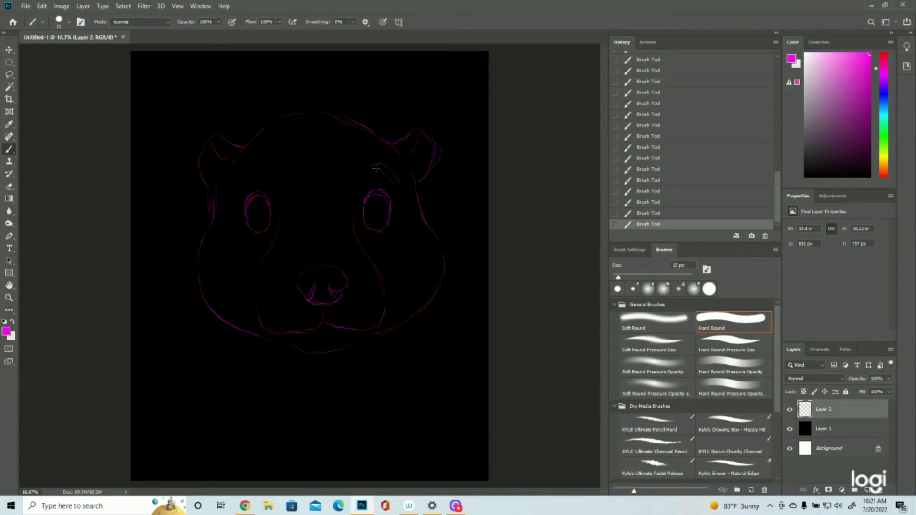
Sketch arched eyebrows above both eyes and strengthen the outer cheek contours.
{"action": "left_click_drag", "start_coordinate": [374, 168], "coordinate": [399, 186]}
{"action": "left_click_drag", "start_coordinate": [268, 173], "coordinate": [259, 168]}
{"action": "mouse_move", "coordinate": [214, 210]}
{"action": "left_mouse_down"}
{"action": "mouse_move", "coordinate": [194, 256]}
{"action": "mouse_move", "coordinate": [201, 240]}
{"action": "mouse_move", "coordinate": [196, 277]}
{"action": "mouse_move", "coordinate": [209, 298]}
{"action": "mouse_move", "coordinate": [194, 258]}
{"action": "mouse_move", "coordinate": [205, 296]}
{"action": "left_mouse_up"}
{"action": "mouse_move", "coordinate": [429, 226]}
{"action": "left_mouse_down"}
{"action": "mouse_move", "coordinate": [446, 258]}
{"action": "mouse_move", "coordinate": [437, 237]}
{"action": "mouse_move", "coordinate": [443, 275]}
{"action": "left_mouse_up"}
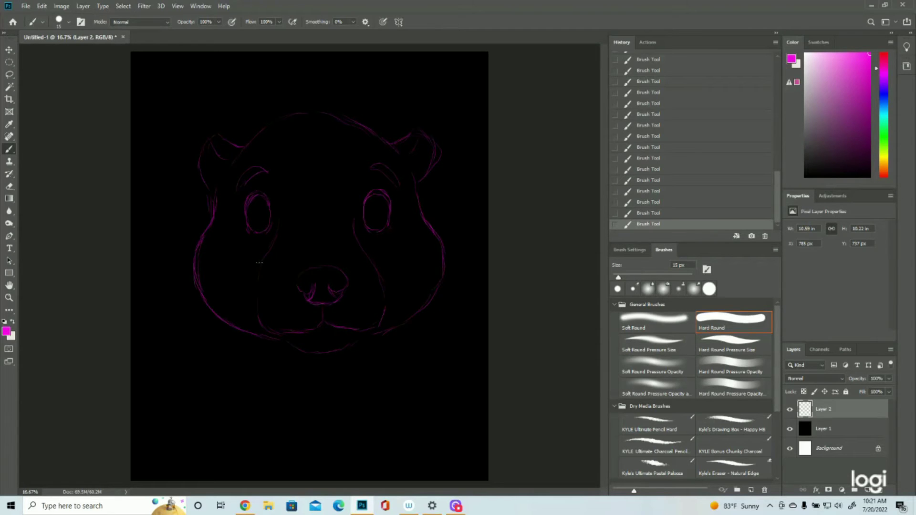
Retrace the muzzle sides, the mouth line and the top of the head with stronger strokes.
{"action": "mouse_move", "coordinate": [274, 244]}
{"action": "left_mouse_down"}
{"action": "mouse_move", "coordinate": [253, 282]}
{"action": "mouse_move", "coordinate": [257, 305]}
{"action": "left_mouse_up"}
{"action": "left_click_drag", "start_coordinate": [375, 269], "coordinate": [381, 326]}
{"action": "left_click_drag", "start_coordinate": [323, 319], "coordinate": [362, 333]}
{"action": "mouse_move", "coordinate": [371, 228]}
{"action": "left_mouse_down"}
{"action": "mouse_move", "coordinate": [307, 219]}
{"action": "mouse_move", "coordinate": [274, 228]}
{"action": "mouse_move", "coordinate": [245, 262]}
{"action": "left_mouse_up"}
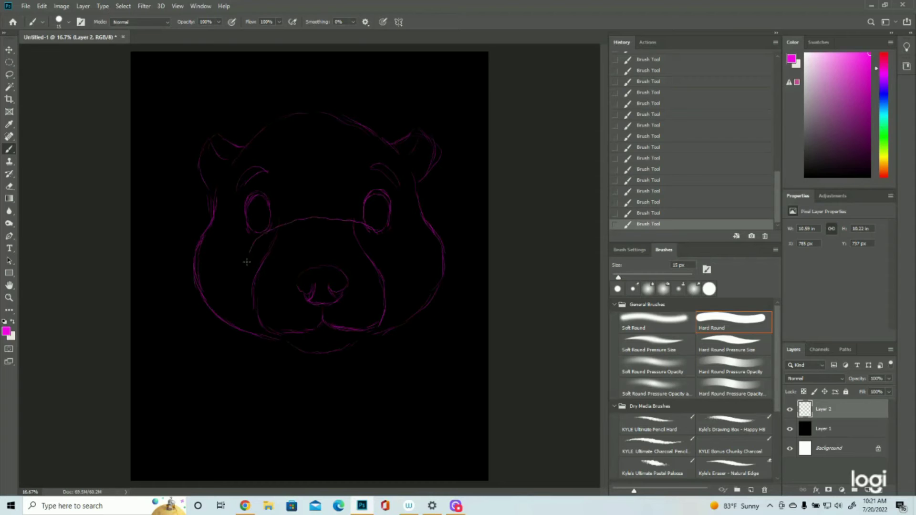
{"action": "left_click", "coordinate": [648, 214]}
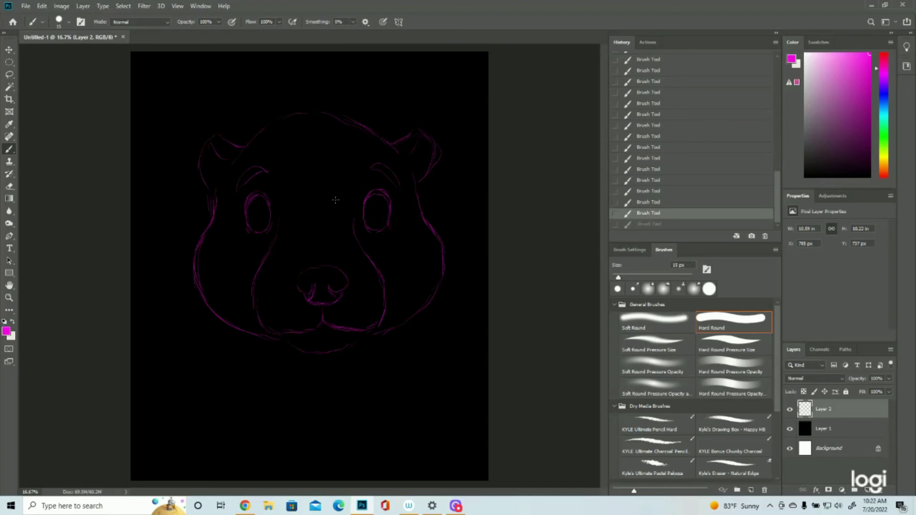
{"action": "left_click_drag", "start_coordinate": [296, 112], "coordinate": [334, 114]}
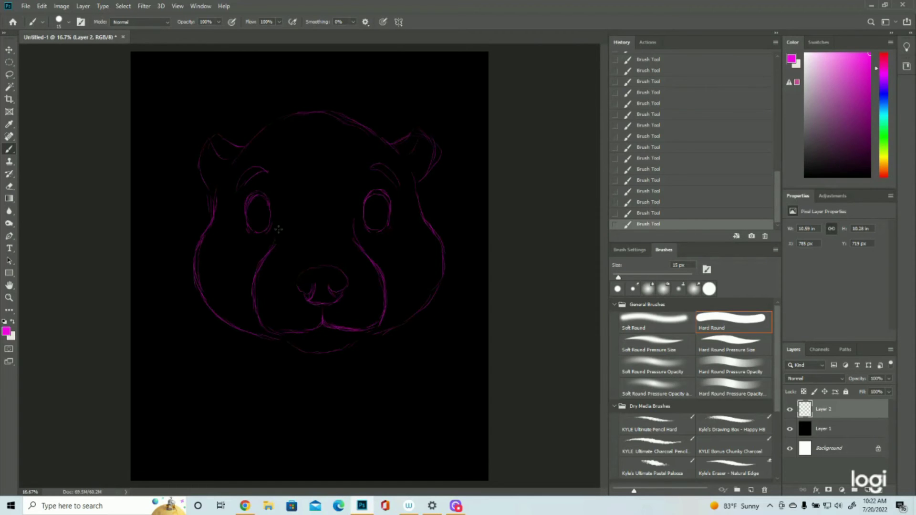
Erase the upper ends of both muzzle lines below the eyes.
{"action": "left_click_drag", "start_coordinate": [278, 230], "coordinate": [275, 239]}
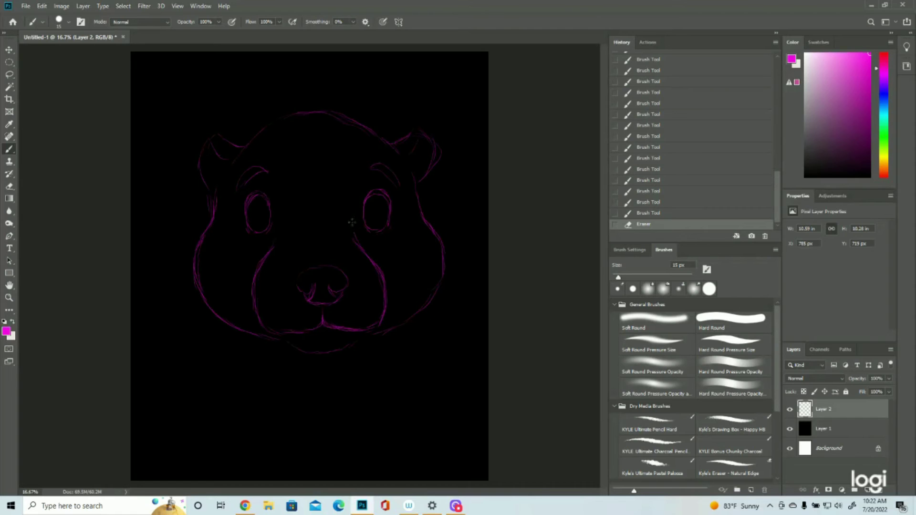
{"action": "left_click_drag", "start_coordinate": [350, 209], "coordinate": [348, 216]}
{"action": "left_click_drag", "start_coordinate": [273, 246], "coordinate": [259, 263]}
{"action": "mouse_move", "coordinate": [355, 230]}
{"action": "left_mouse_down"}
{"action": "mouse_move", "coordinate": [371, 257]}
{"action": "mouse_move", "coordinate": [360, 253]}
{"action": "left_mouse_up"}
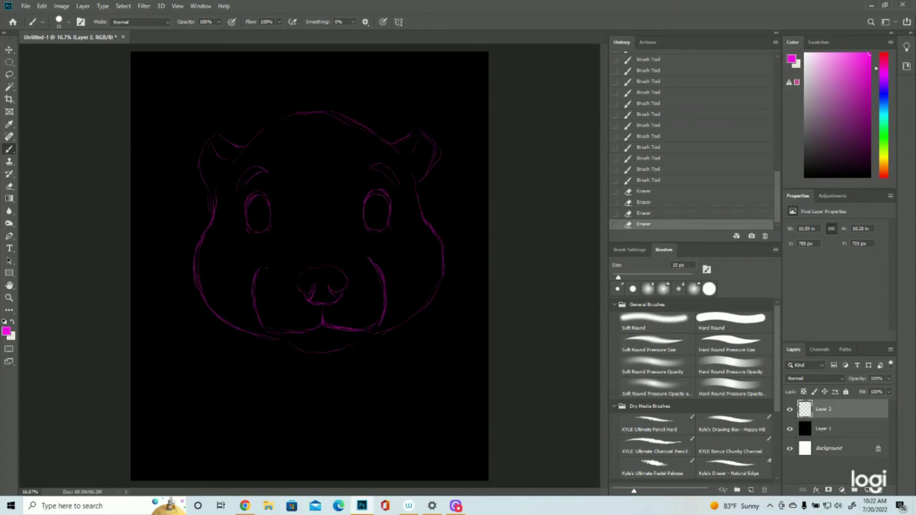
Thicken both muzzle sides and redraw their upper ends as thin lines rising toward the eyes.
{"action": "left_click_drag", "start_coordinate": [262, 269], "coordinate": [253, 300]}
{"action": "left_click_drag", "start_coordinate": [254, 312], "coordinate": [262, 326]}
{"action": "left_click_drag", "start_coordinate": [257, 317], "coordinate": [287, 331]}
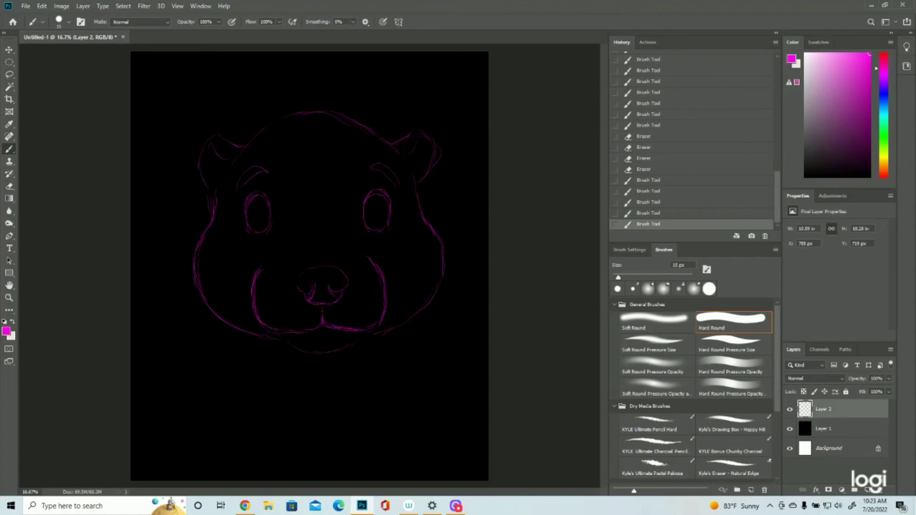
{"action": "left_click_drag", "start_coordinate": [377, 268], "coordinate": [368, 257]}
{"action": "left_click_drag", "start_coordinate": [256, 275], "coordinate": [277, 237]}
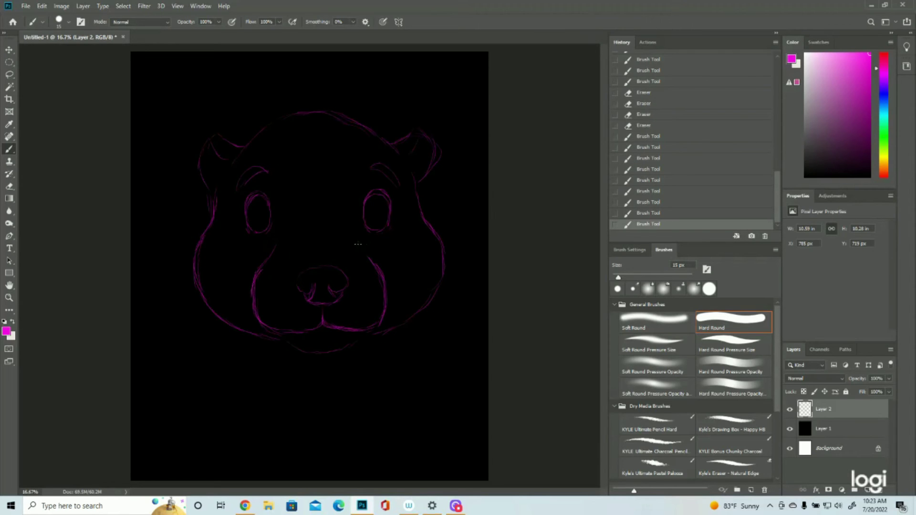
{"action": "left_click_drag", "start_coordinate": [368, 258], "coordinate": [358, 243]}
{"action": "left_click_drag", "start_coordinate": [366, 254], "coordinate": [350, 224]}
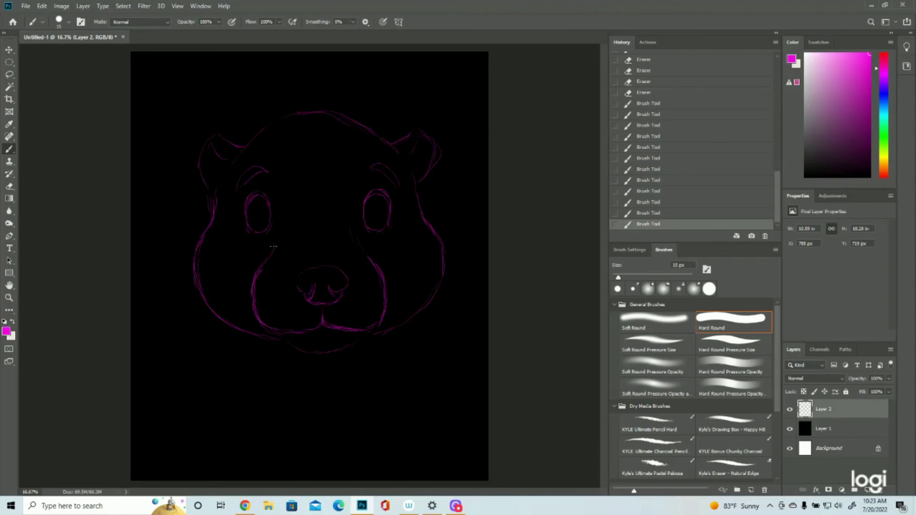
{"action": "left_click_drag", "start_coordinate": [273, 247], "coordinate": [280, 222]}
Lasso the left eye with its eyebrow, nudge them right toward the centre of the face, and deselect.
{"action": "key", "text": "l"}
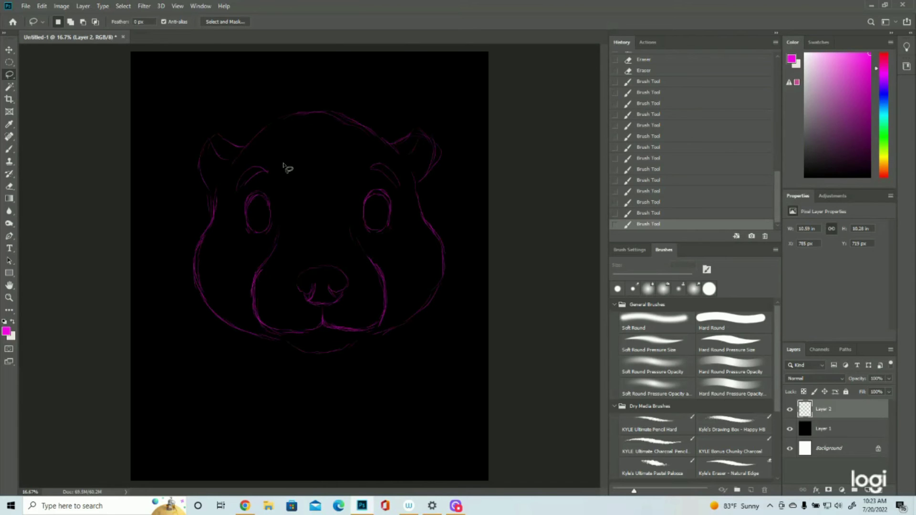
{"action": "mouse_move", "coordinate": [284, 164]}
{"action": "left_mouse_down"}
{"action": "mouse_move", "coordinate": [268, 245]}
{"action": "mouse_move", "coordinate": [226, 231]}
{"action": "mouse_move", "coordinate": [209, 199]}
{"action": "mouse_move", "coordinate": [230, 195]}
{"action": "mouse_move", "coordinate": [243, 163]}
{"action": "mouse_move", "coordinate": [276, 165]}
{"action": "mouse_move", "coordinate": [276, 227]}
{"action": "mouse_move", "coordinate": [255, 246]}
{"action": "mouse_move", "coordinate": [233, 220]}
{"action": "left_mouse_up"}
{"action": "key", "text": "ctrl+d"}
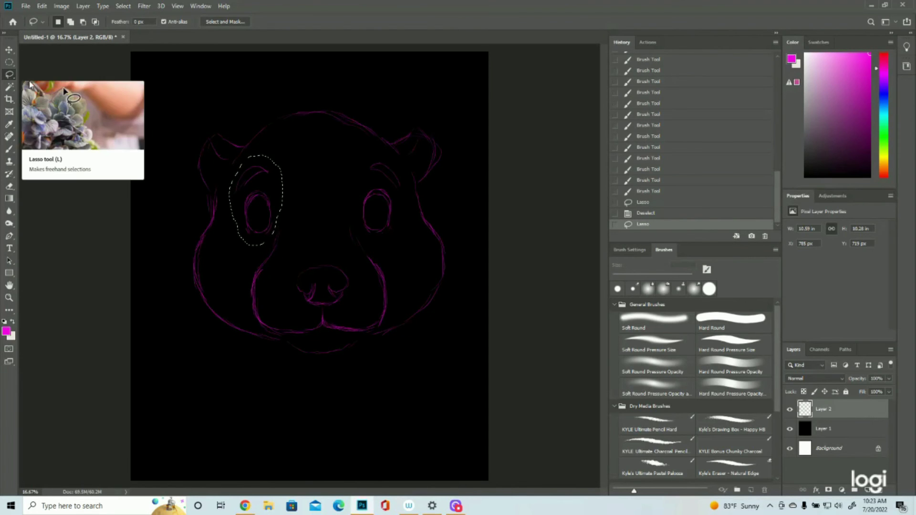
{"action": "left_click", "coordinate": [8, 51]}
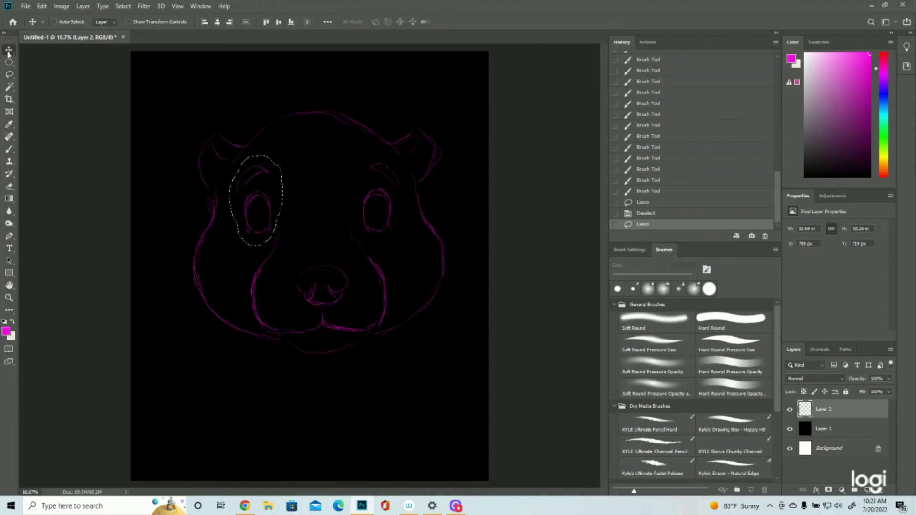
{"action": "key", "text": "shift+Right"}
{"action": "key", "text": "shift+Right"}
{"action": "key", "text": "shift+Right"}
{"action": "key", "text": "shift+Right"}
{"action": "key", "text": "shift+Right"}
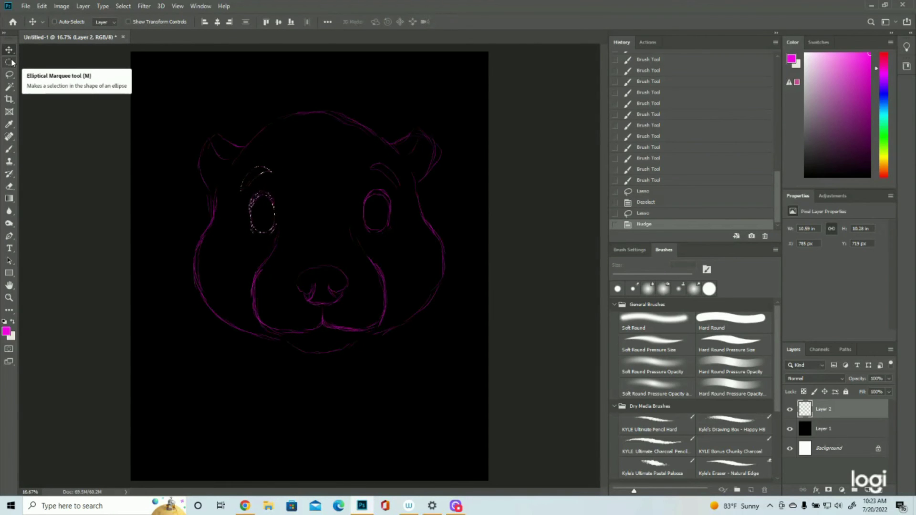
{"action": "key", "text": "shift+Right"}
{"action": "key", "text": "shift+Right"}
{"action": "key", "text": "shift+Right"}
{"action": "key", "text": "shift+Right"}
{"action": "key", "text": "shift+Right"}
{"action": "key", "text": "shift+Right"}
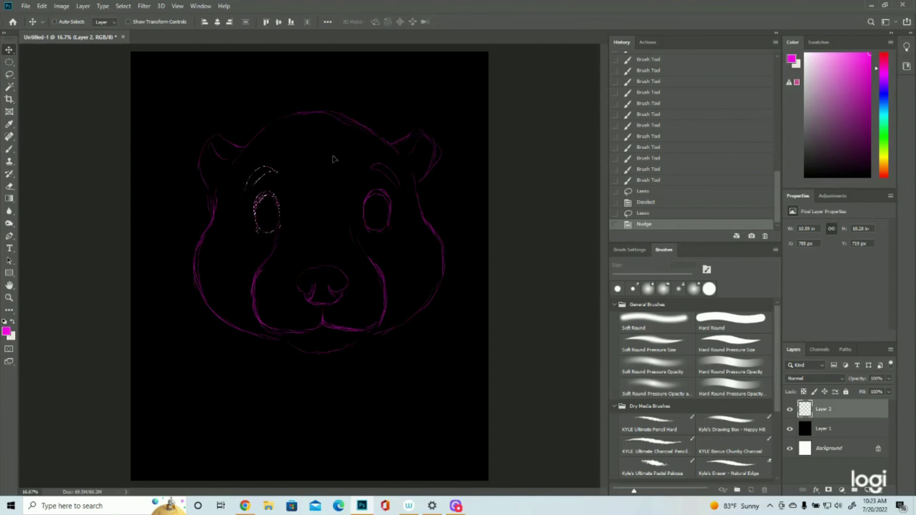
{"action": "key", "text": "l"}
{"action": "key", "text": "ctrl+d"}
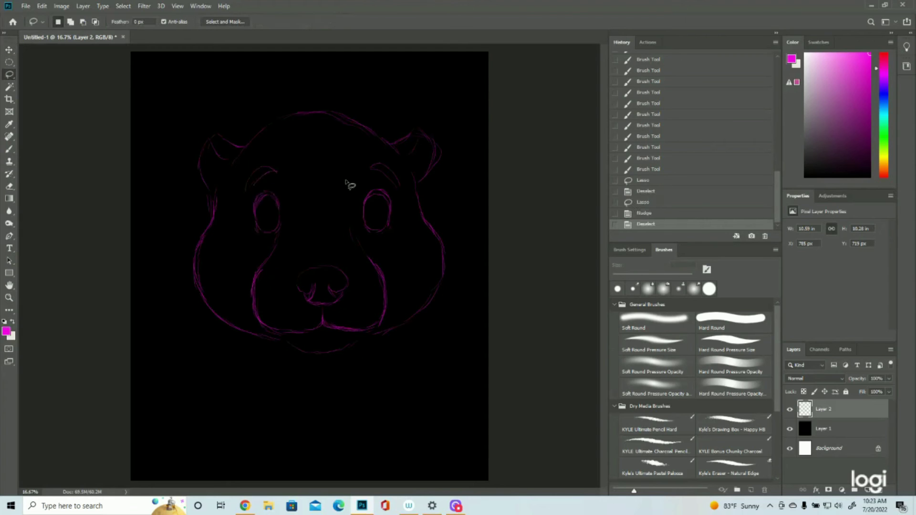
Lasso the right eye with its eyebrow, nudge them left toward the centre of the face, and deselect.
{"action": "mouse_move", "coordinate": [353, 179]}
{"action": "left_mouse_down"}
{"action": "mouse_move", "coordinate": [366, 158]}
{"action": "mouse_move", "coordinate": [387, 157]}
{"action": "mouse_move", "coordinate": [401, 177]}
{"action": "mouse_move", "coordinate": [403, 225]}
{"action": "mouse_move", "coordinate": [386, 243]}
{"action": "mouse_move", "coordinate": [358, 227]}
{"action": "mouse_move", "coordinate": [353, 182]}
{"action": "left_mouse_up"}
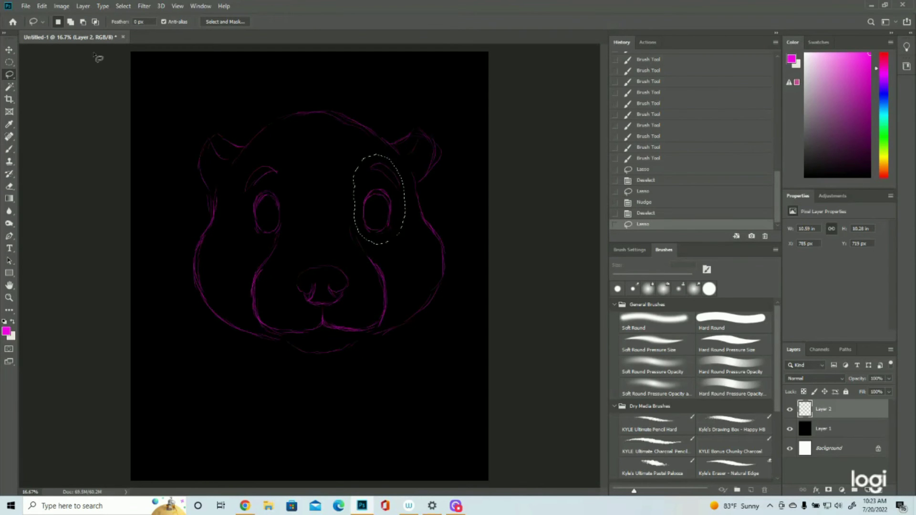
{"action": "left_click", "coordinate": [15, 52]}
{"action": "key", "text": "shift+Left"}
{"action": "key", "text": "shift+Left"}
{"action": "key", "text": "shift+Left"}
{"action": "key", "text": "shift+Left"}
{"action": "key", "text": "shift+Left"}
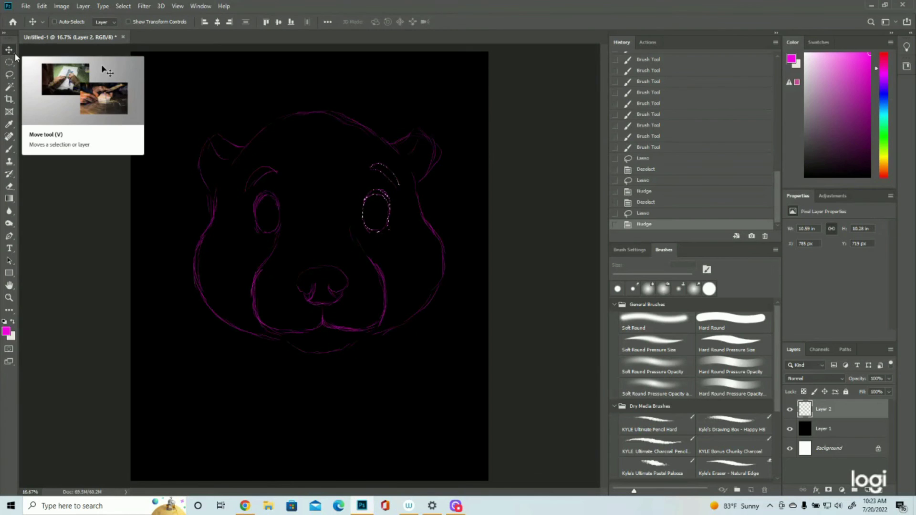
{"action": "key", "text": "shift+Left"}
{"action": "key", "text": "shift+Left"}
{"action": "key", "text": "shift+Left"}
{"action": "key", "text": "shift+Left"}
{"action": "key", "text": "shift+Left"}
{"action": "key", "text": "shift+Left"}
{"action": "key", "text": "shift+Left"}
{"action": "key", "text": "shift+Left"}
{"action": "key", "text": "shift+Left"}
{"action": "key", "text": "shift+Left"}
{"action": "key", "text": "shift+Left"}
{"action": "key", "text": "shift+Left"}
{"action": "key", "text": "shift+Left"}
{"action": "key", "text": "shift+Left"}
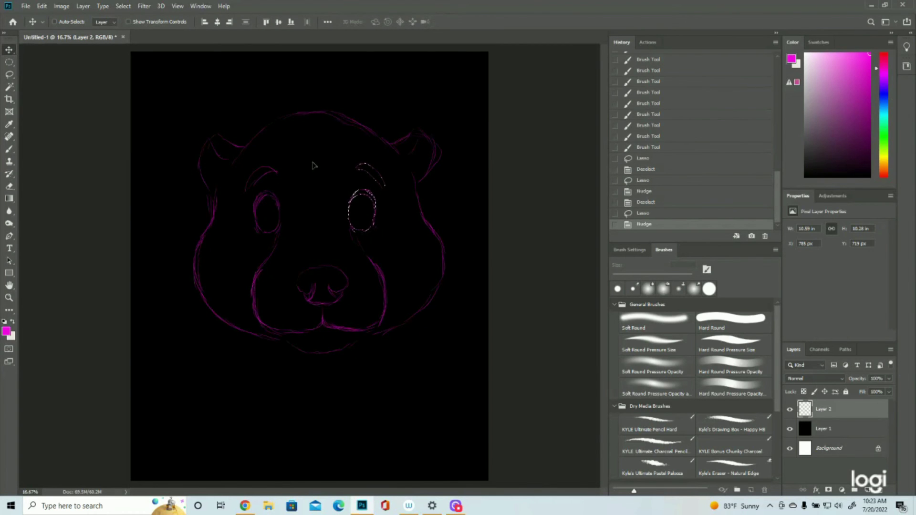
{"action": "left_click", "coordinate": [123, 6]}
{"action": "left_click", "coordinate": [134, 26]}
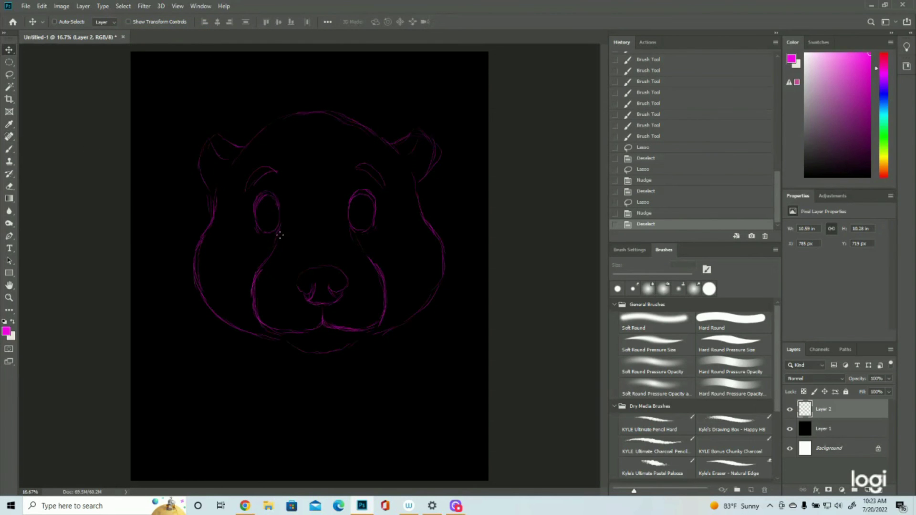
Erase the muzzle's upper ends beneath the moved eyes and redraw them curving inward toward the bridge of the nose.
{"action": "mouse_move", "coordinate": [282, 231]}
{"action": "left_mouse_down"}
{"action": "mouse_move", "coordinate": [270, 255]}
{"action": "mouse_move", "coordinate": [272, 244]}
{"action": "left_mouse_up"}
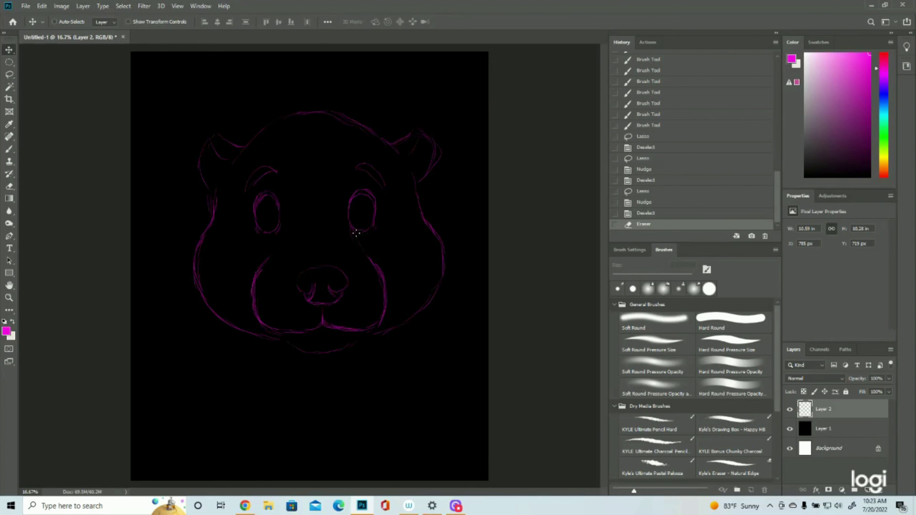
{"action": "mouse_move", "coordinate": [347, 233]}
{"action": "left_mouse_down"}
{"action": "mouse_move", "coordinate": [371, 253]}
{"action": "mouse_move", "coordinate": [354, 236]}
{"action": "mouse_move", "coordinate": [380, 247]}
{"action": "left_mouse_up"}
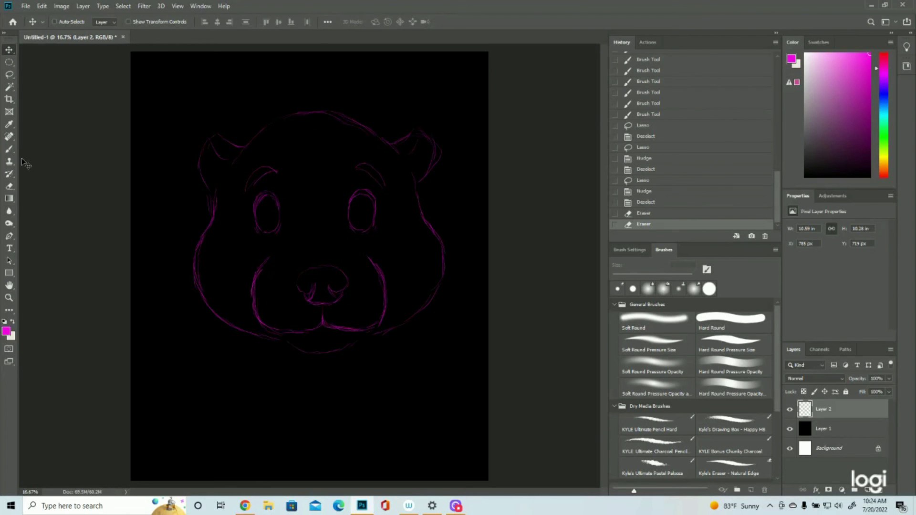
{"action": "left_click", "coordinate": [9, 148]}
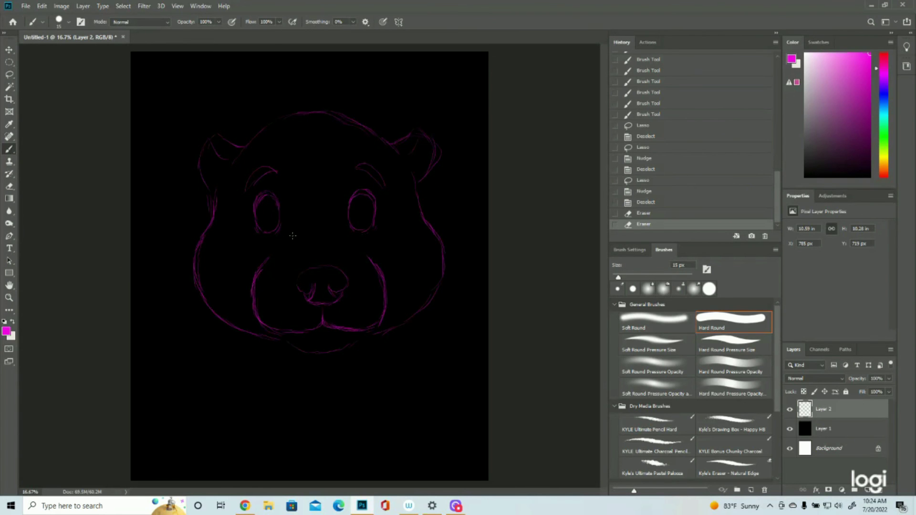
{"action": "left_click_drag", "start_coordinate": [291, 231], "coordinate": [277, 245]}
{"action": "left_click_drag", "start_coordinate": [289, 233], "coordinate": [276, 247]}
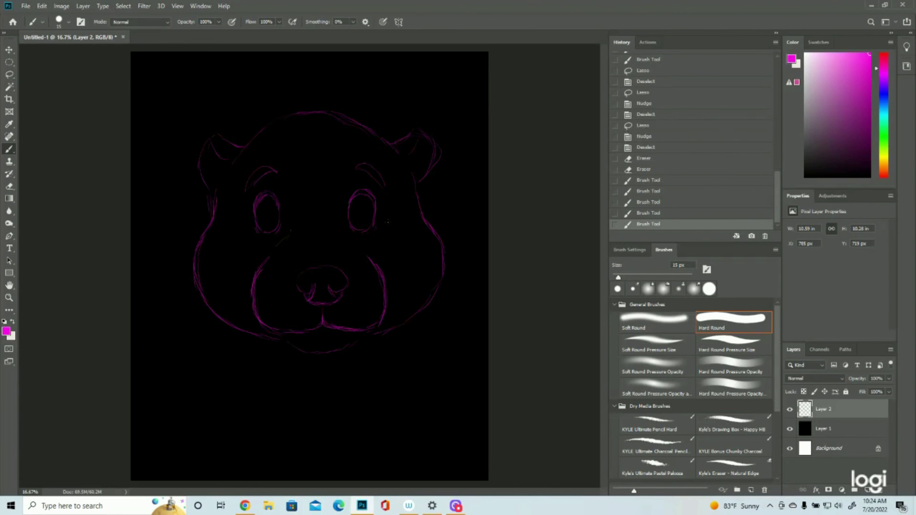
{"action": "left_click_drag", "start_coordinate": [342, 231], "coordinate": [362, 250]}
{"action": "left_click_drag", "start_coordinate": [352, 241], "coordinate": [369, 258]}
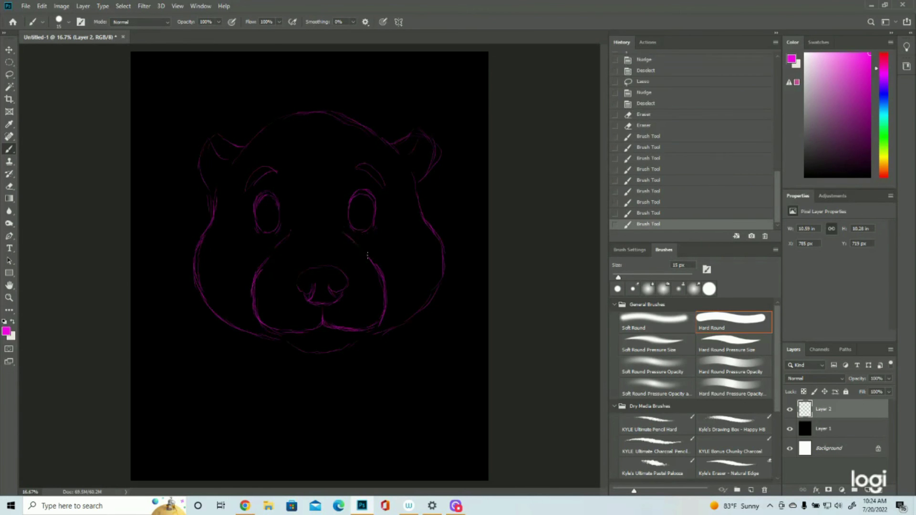
{"action": "left_click_drag", "start_coordinate": [290, 232], "coordinate": [271, 253]}
{"action": "mouse_move", "coordinate": [354, 239]}
{"action": "left_mouse_down"}
{"action": "mouse_move", "coordinate": [382, 256]}
{"action": "mouse_move", "coordinate": [337, 227]}
{"action": "mouse_move", "coordinate": [292, 233]}
{"action": "left_mouse_up"}
Erase the stray outer lines of the right ear and redraw its rounded top edge.
{"action": "key", "text": "e"}
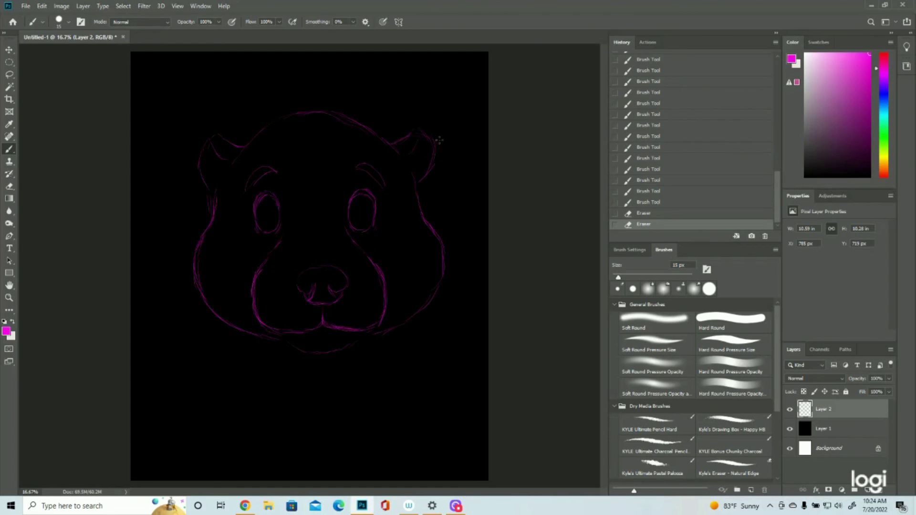
{"action": "mouse_move", "coordinate": [439, 140]}
{"action": "left_mouse_down"}
{"action": "mouse_move", "coordinate": [439, 151]}
{"action": "mouse_move", "coordinate": [421, 129]}
{"action": "mouse_move", "coordinate": [405, 139]}
{"action": "left_mouse_up"}
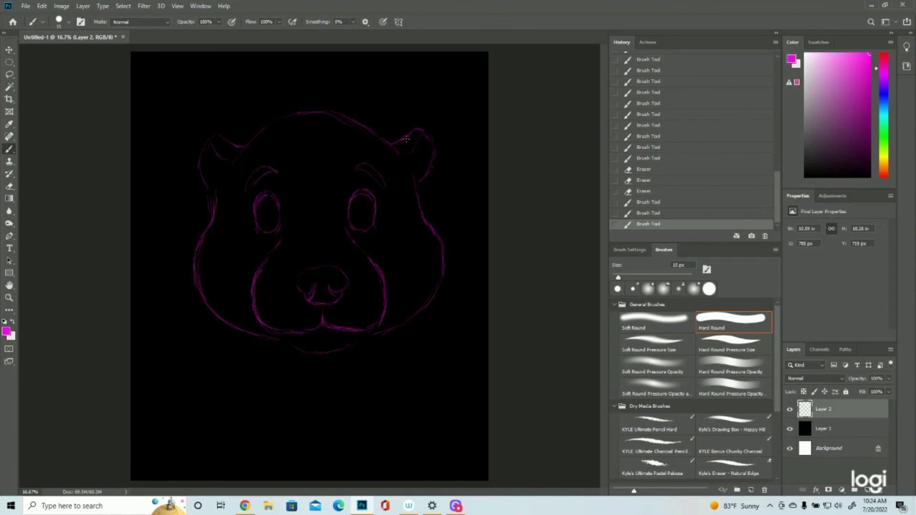